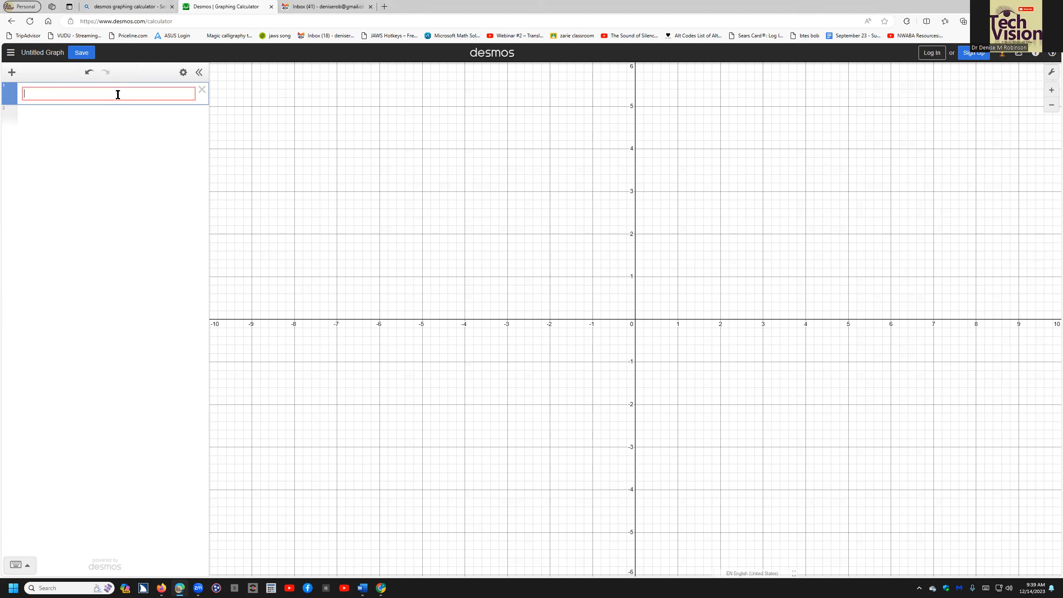
Step: Insert an empty table in the expression list
key("ctrl")
key("shift+Tab")
key("shift+Tab")
key("shift+Tab")
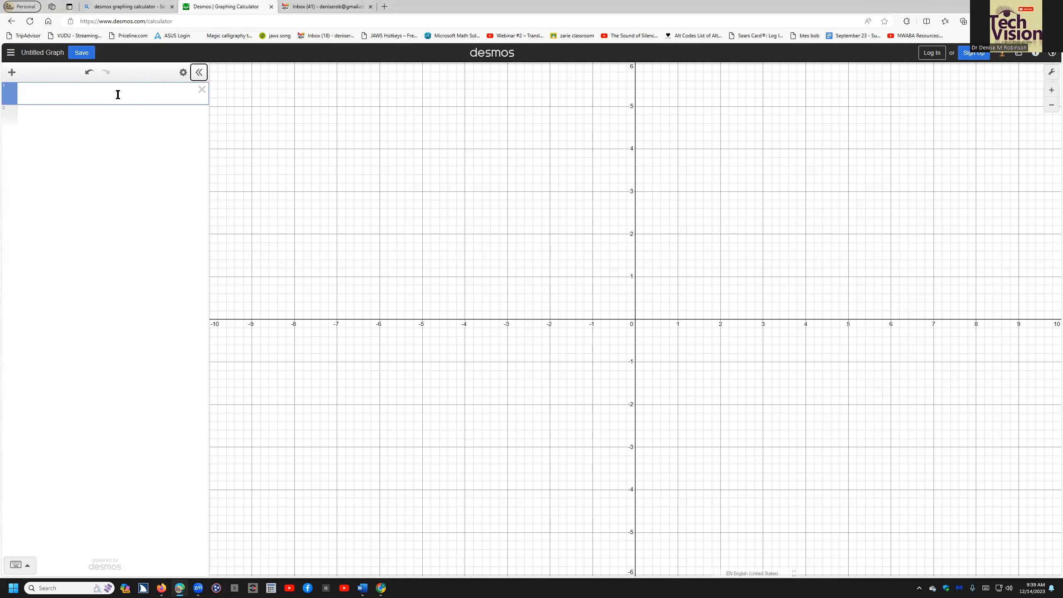
key("shift+Tab")
key("Return")
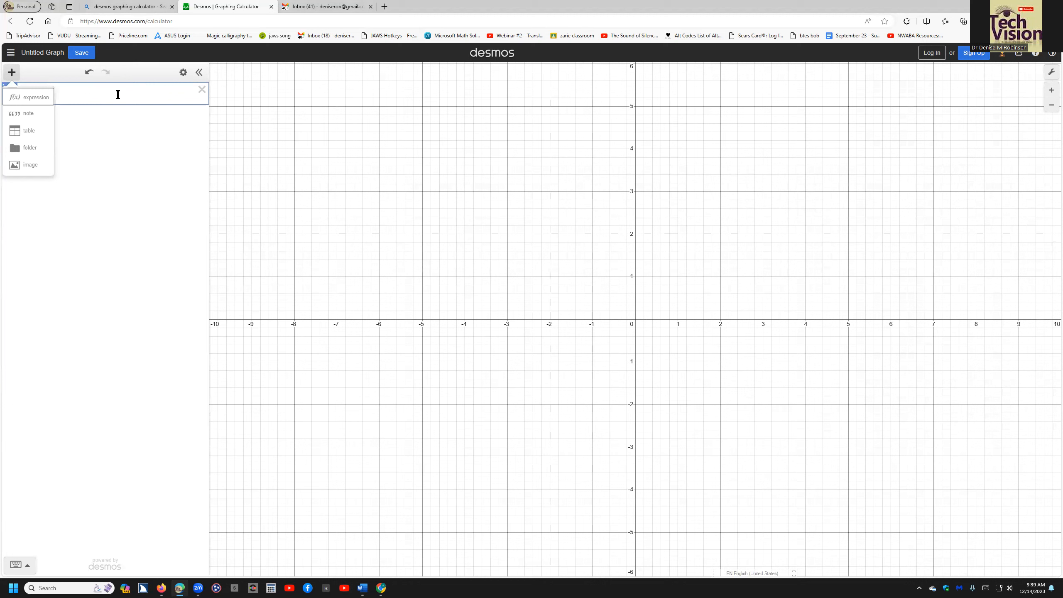
key("Down")
key("Down")
key("Return")
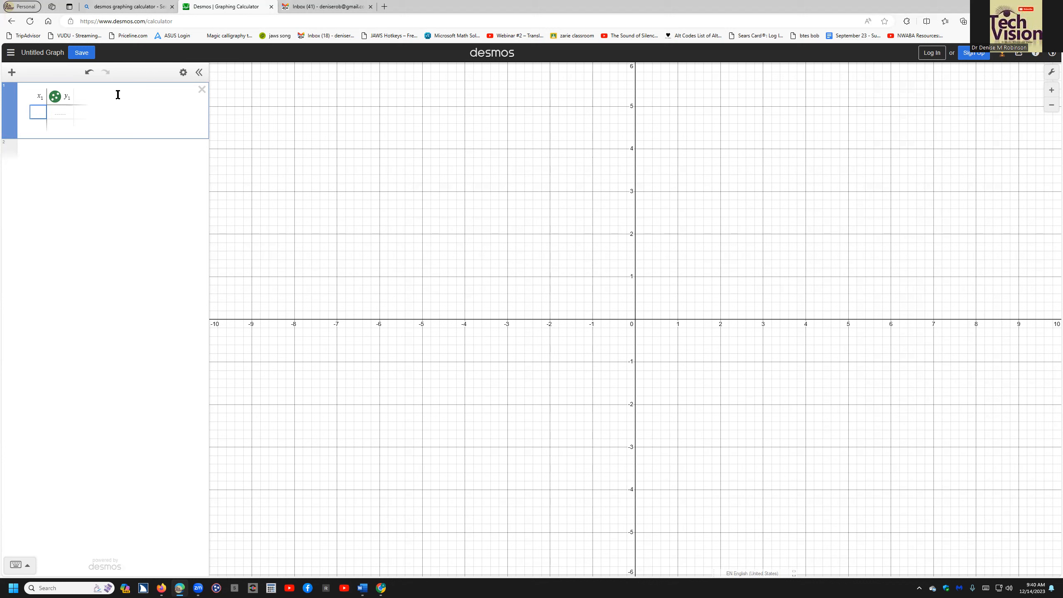
Step: Reload the page without saving and enter the x–y data table 10/2.5, 11/2.8, 9/2.3, 10/2.6, 13/3.3, 5/1.3, 8/2.2, 4/1.1
key("F5")
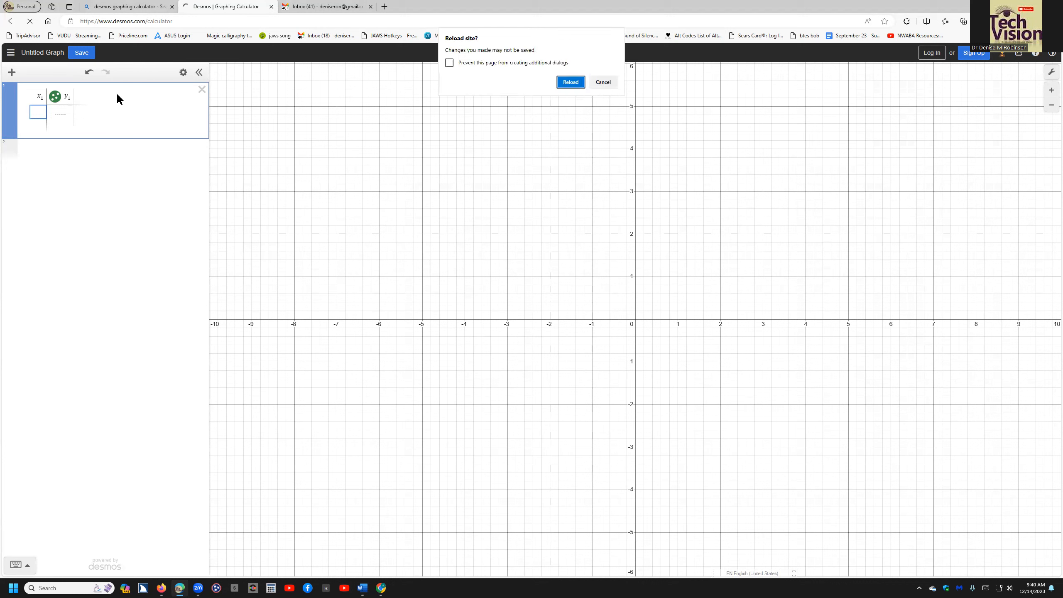
key("Return")
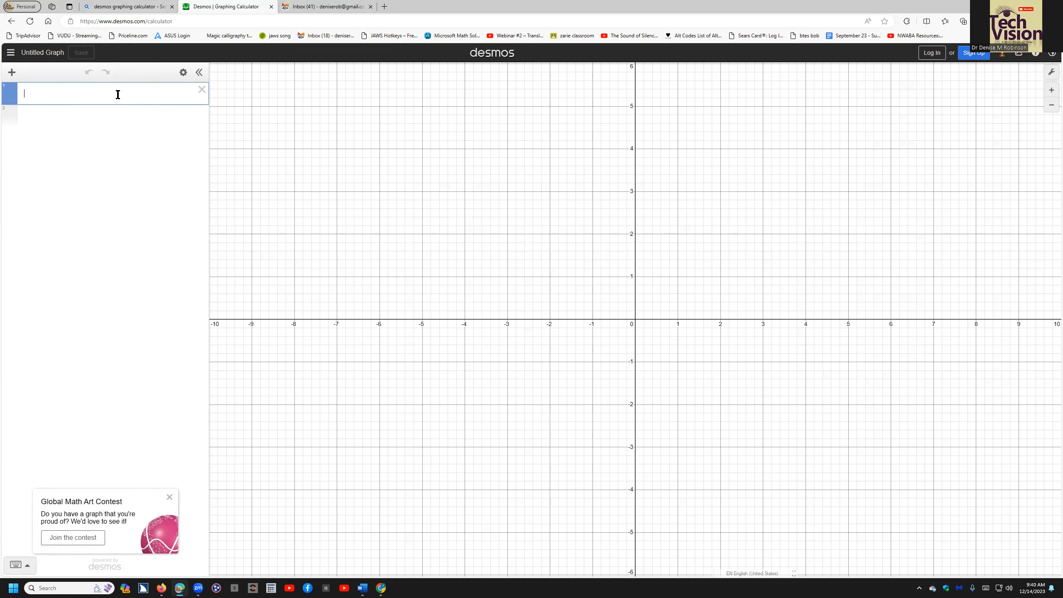
type("10\t2.5 11\t2.8 9\t2.3 10\t2.6 13\t3.3 5\t1.3 8\t2.2 4\t1.1")
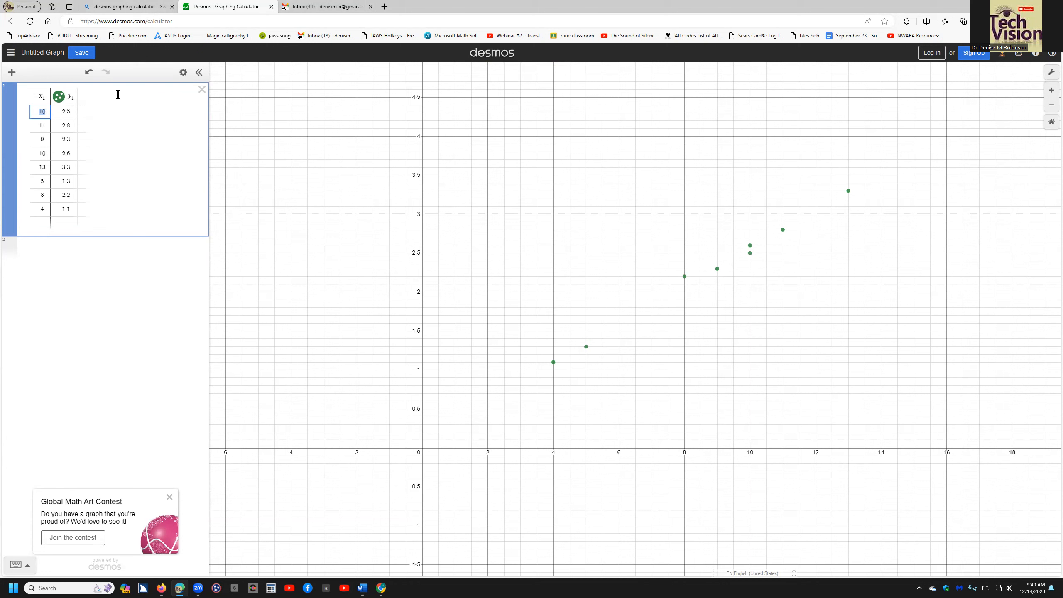
Step: Review the x and y values entered in the data table
key("Tab")
key("Tab")
key("Tab")
key("Tab")
key("Tab")
key("Tab")
key("Tab")
key("Tab")
key("Right")
key("Right")
key("Right")
key("Right")
key("Right")
key("Right")
key("Right")
Step: Add the linear regression y1 ~ mx1 + b in a new expression below the table
key("Tab")
key("Down")
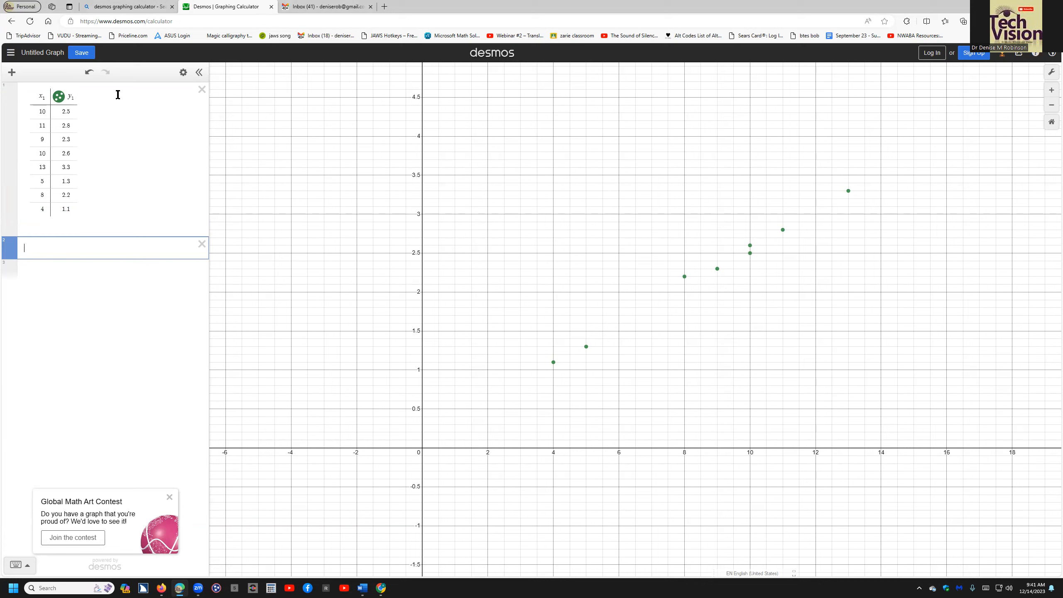
type("y1")
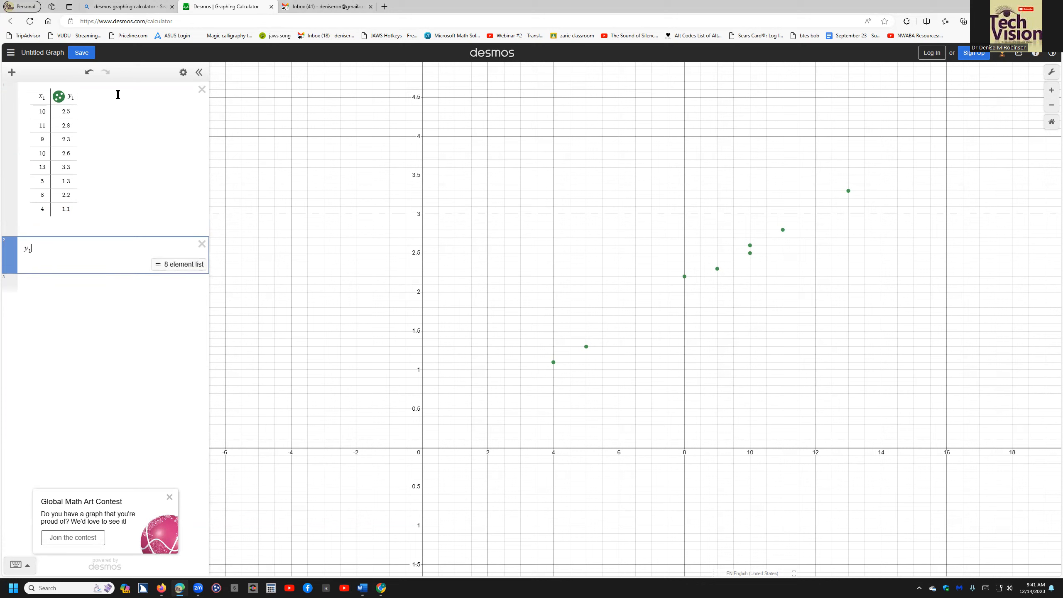
key("ctrl")
type("~")
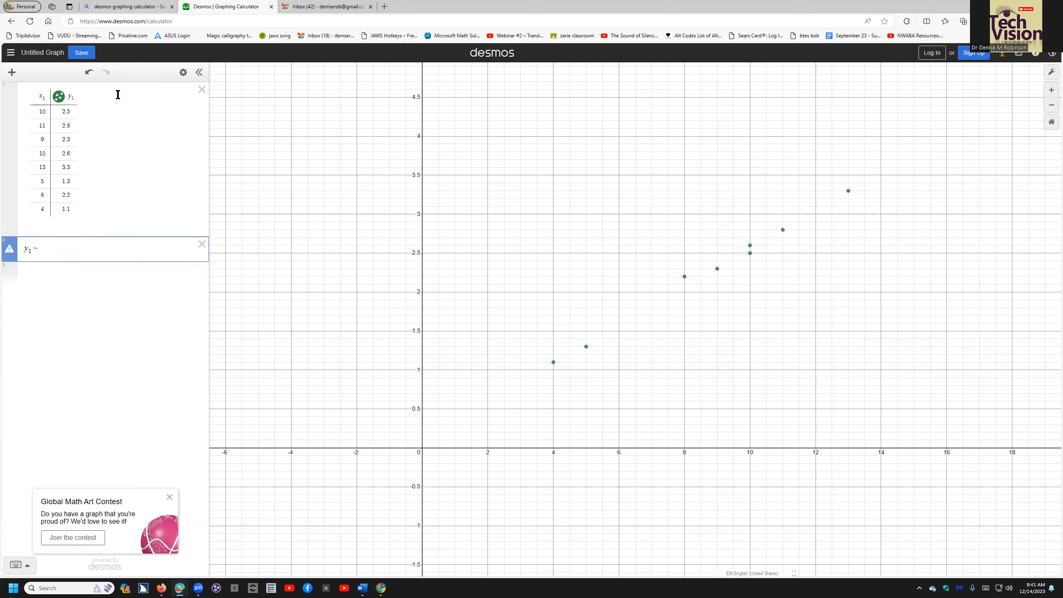
key("ctrl")
type("mx1")
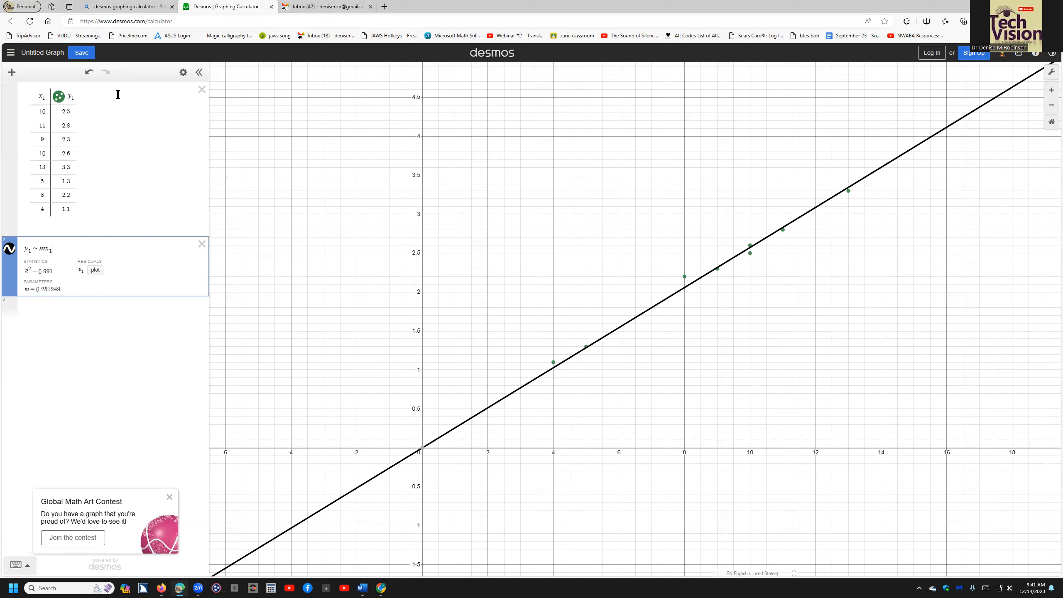
type("+b")
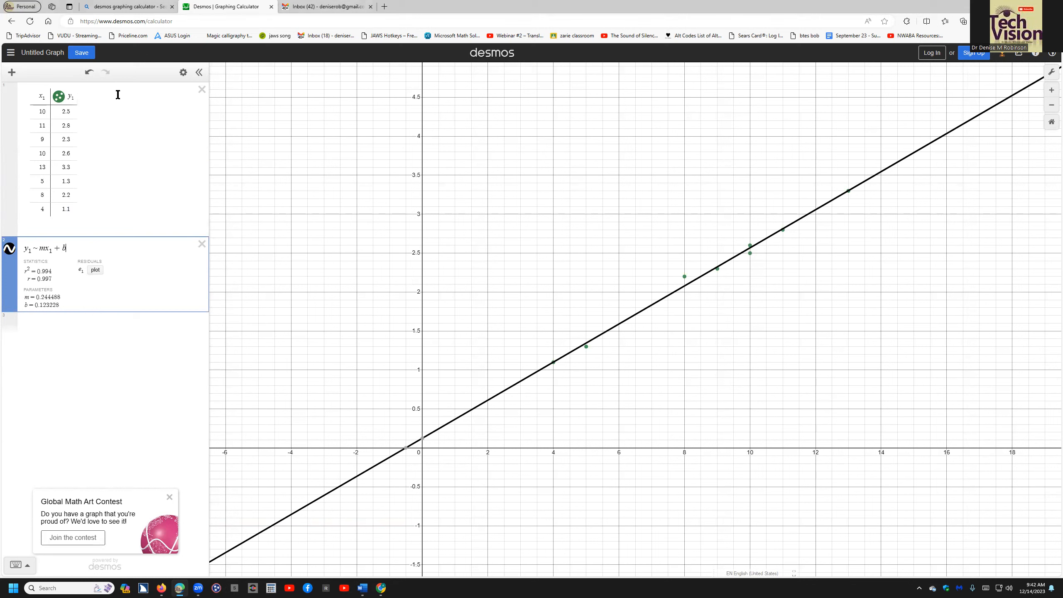
Step: Examine the regression's statistics, residuals and the m and b parameters
key("Tab")
key("Tab")
key("Tab")
key("Tab")
key("Tab")
key("Tab")
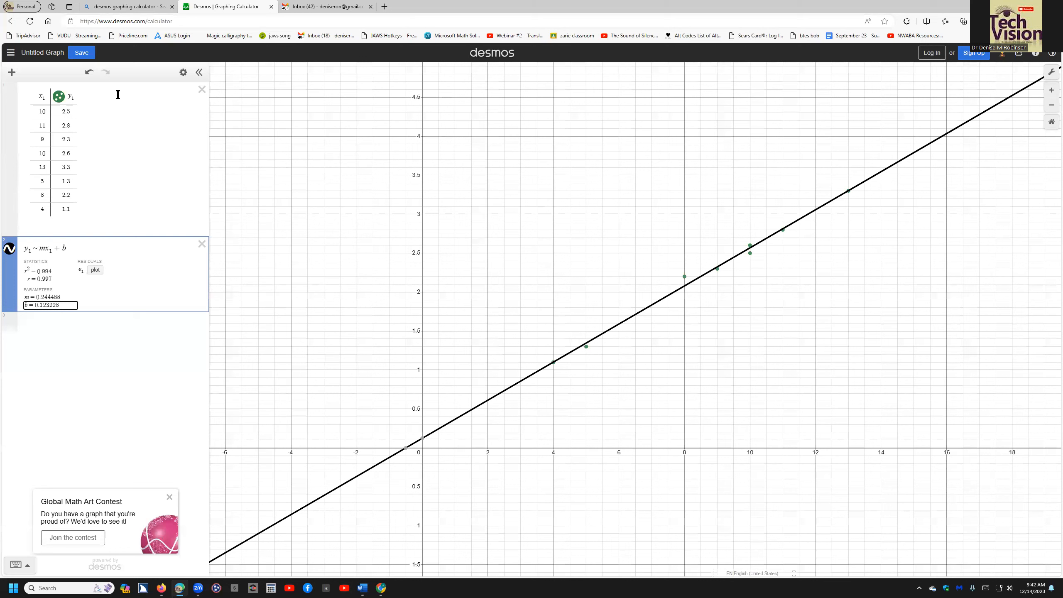